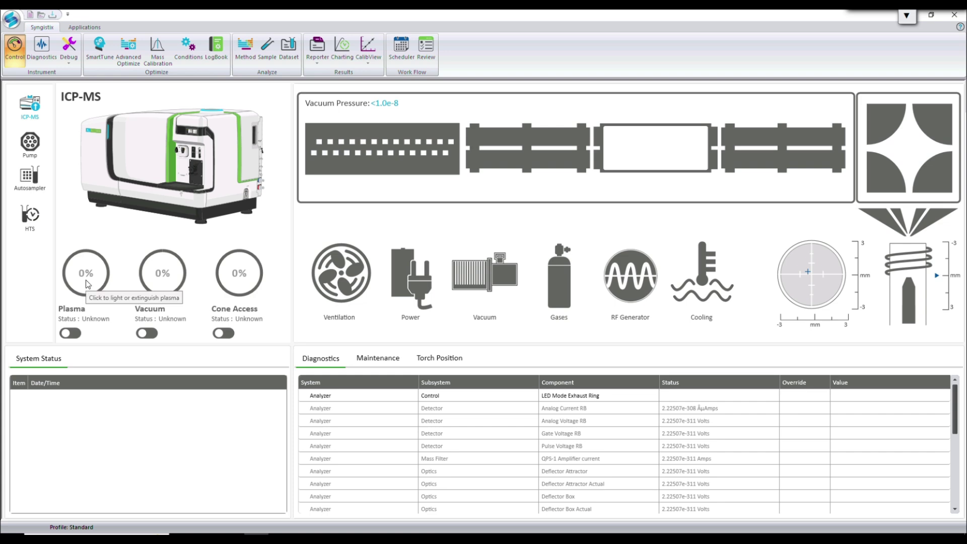
# - Bring up SmartTune Daily to review its procedure list and mass calibration and resolution results
pyautogui.click(100, 49)
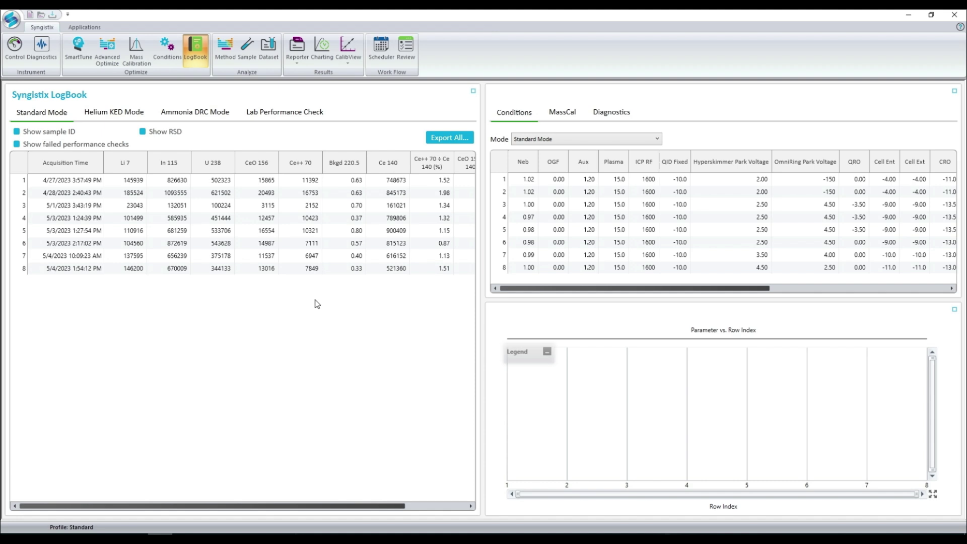
# - Chart In 115 intensity across the logbook runs, then go back to SmartTune
pyautogui.click(176, 163)
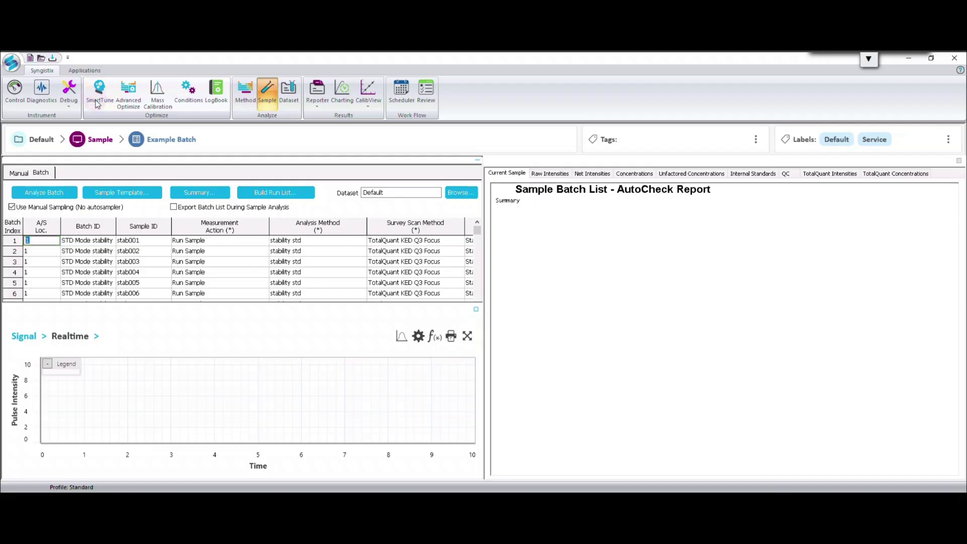
pyautogui.click(97, 94)
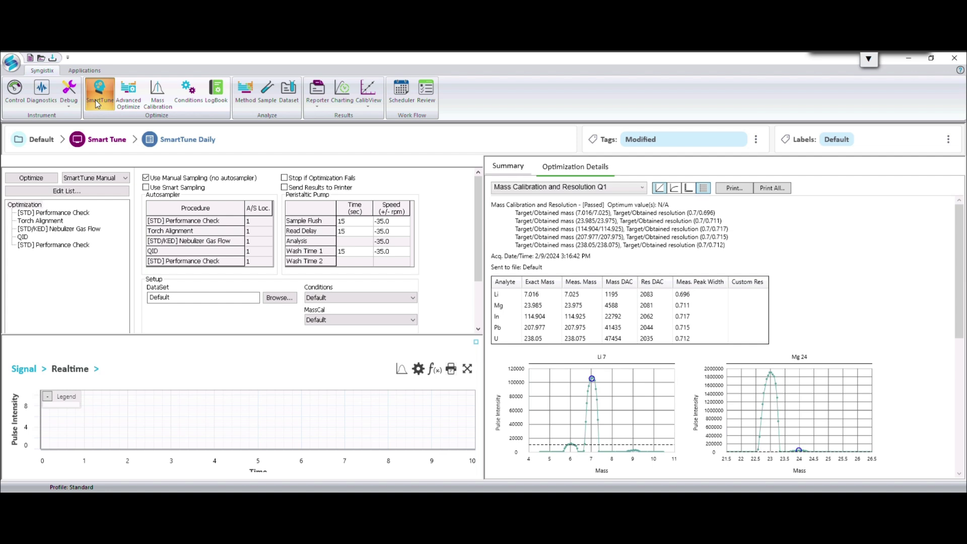
pyautogui.click(267, 94)
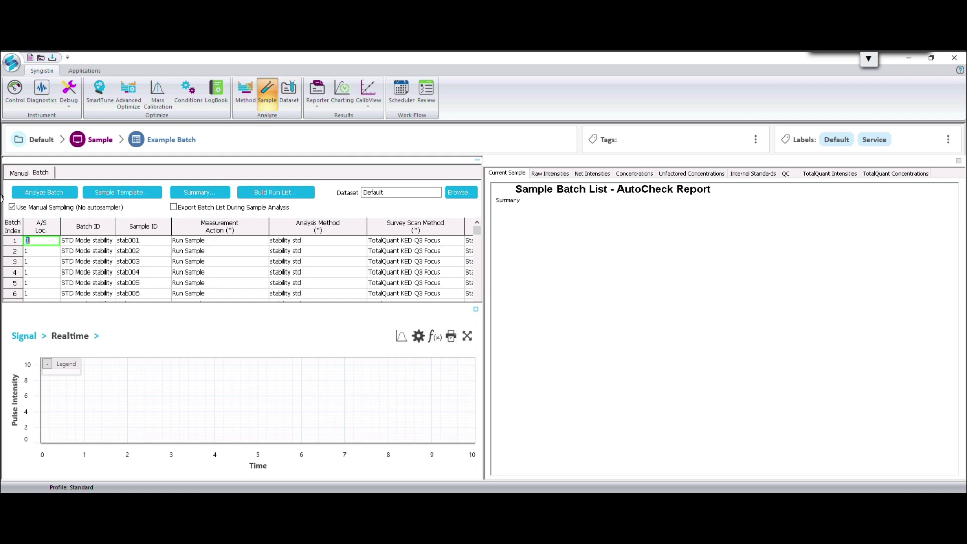
# - Widen the Example Batch list and select cells in Analysis Method and Survey Scan Method columns
pyautogui.click(18, 172)
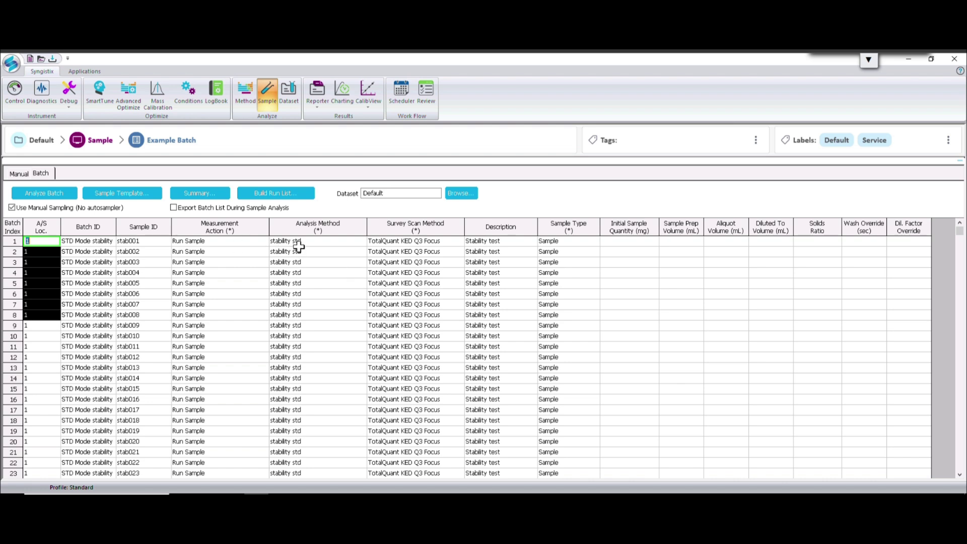
pyautogui.moveTo(302, 241); pyautogui.dragTo(303, 348)
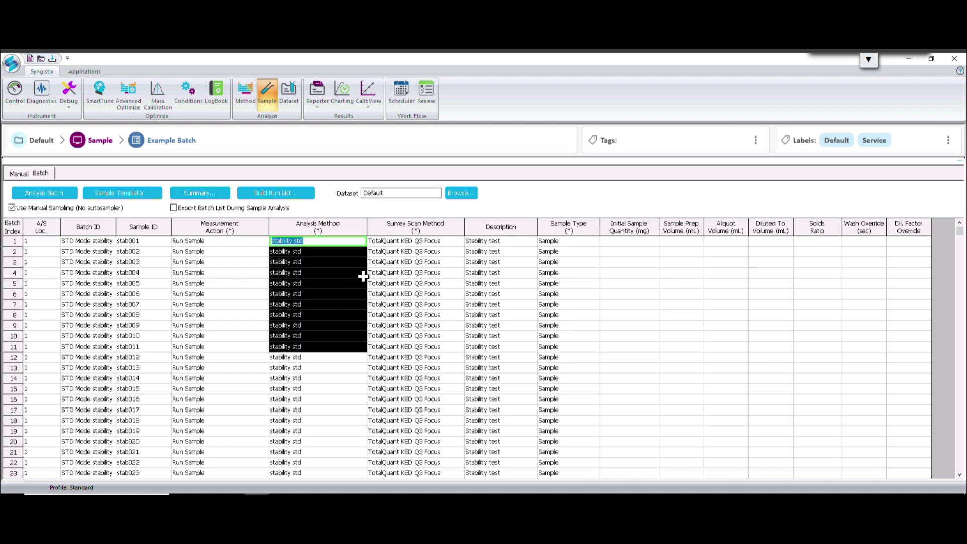
pyautogui.moveTo(415, 240); pyautogui.dragTo(414, 305)
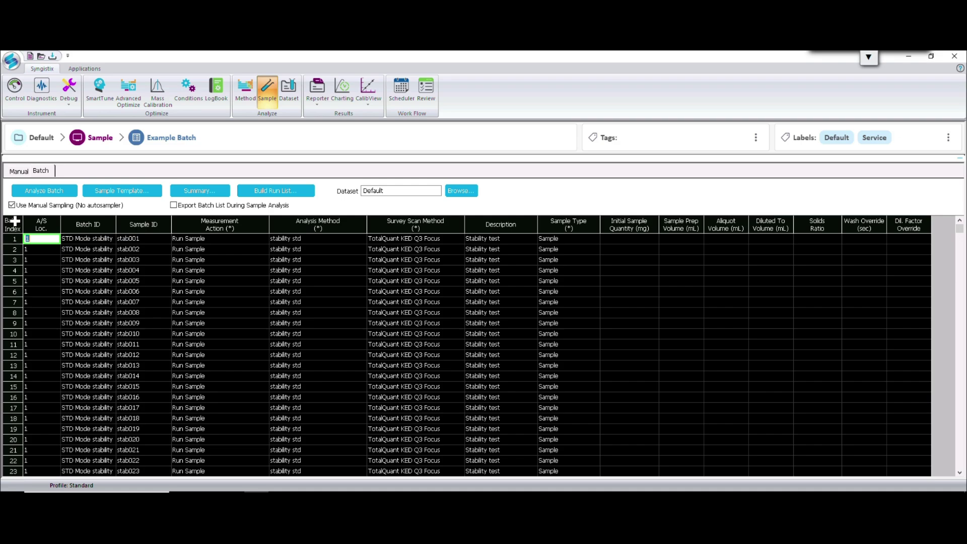
pyautogui.click(45, 190)
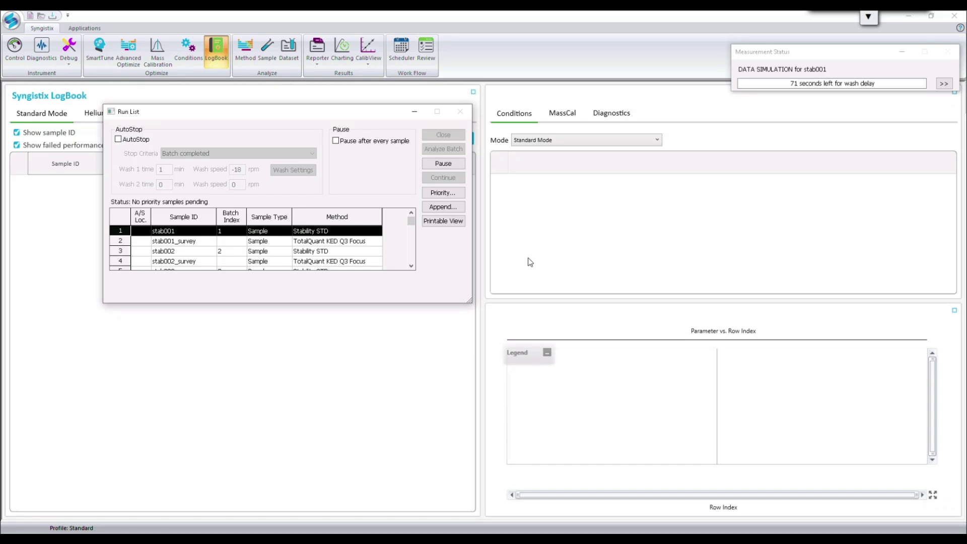
# - Launch the Example Batch run, refocus the Run List, and expand the measurement status details
pyautogui.click(443, 193)
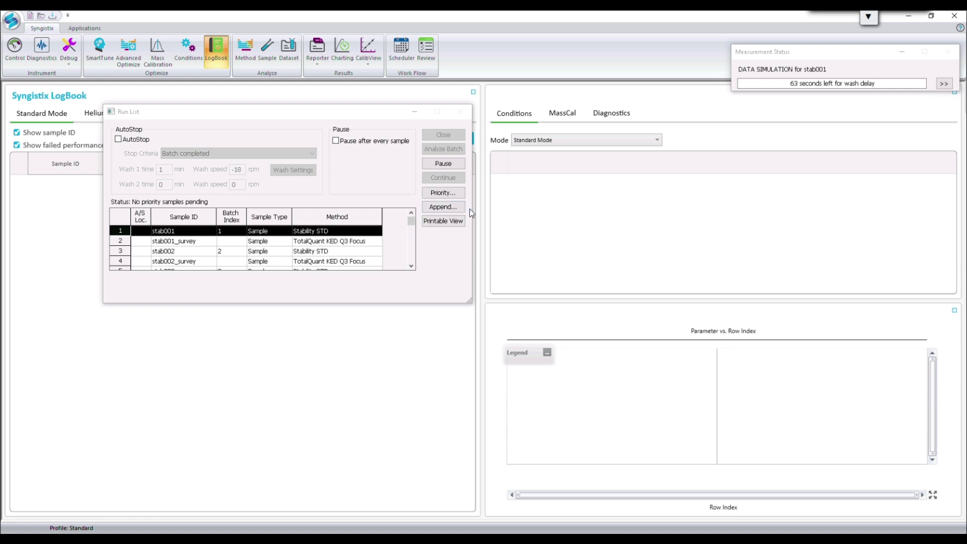
pyautogui.click(417, 198)
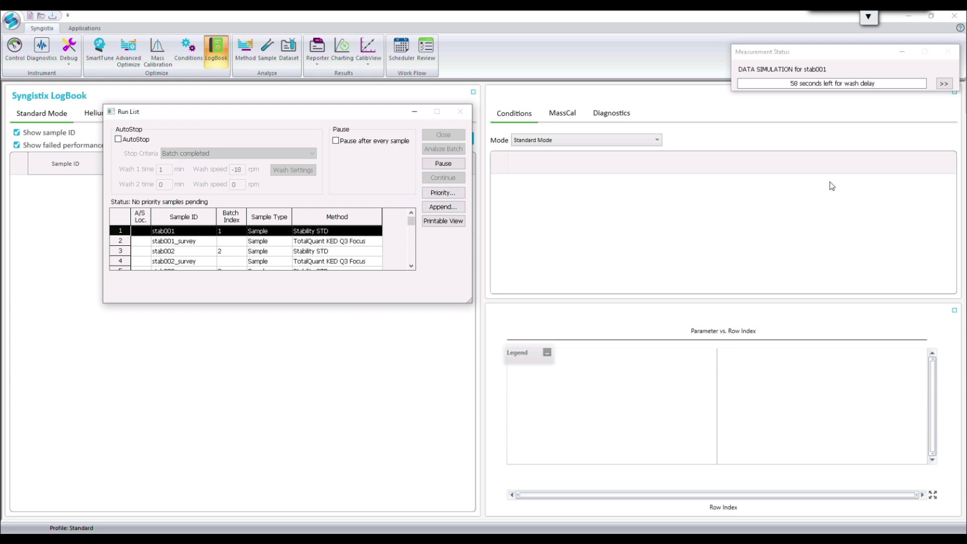
pyautogui.click(944, 83)
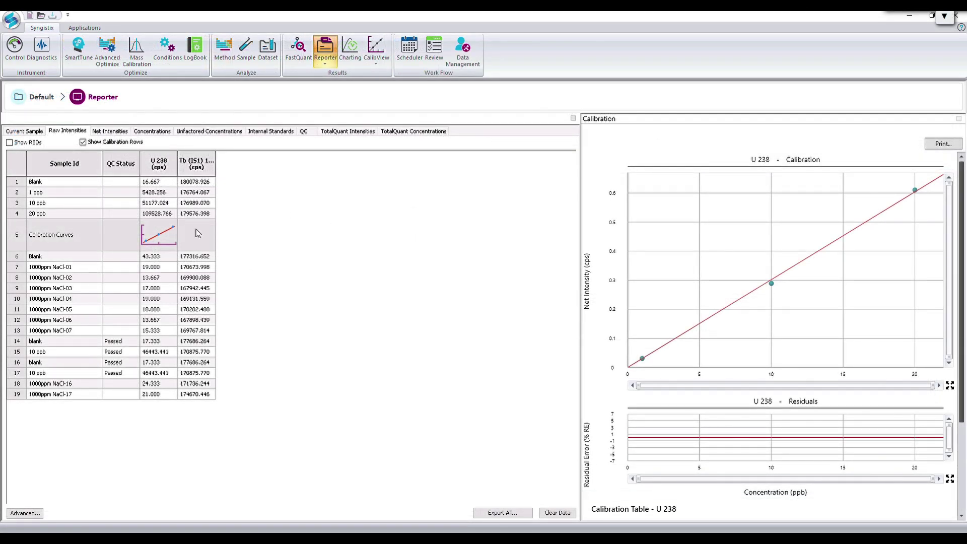
# - Browse Reporter's Net Intensity, Unfactored, IS Recovery, QC and TotalQuant views, ending on Concentrations
pyautogui.click(161, 238)
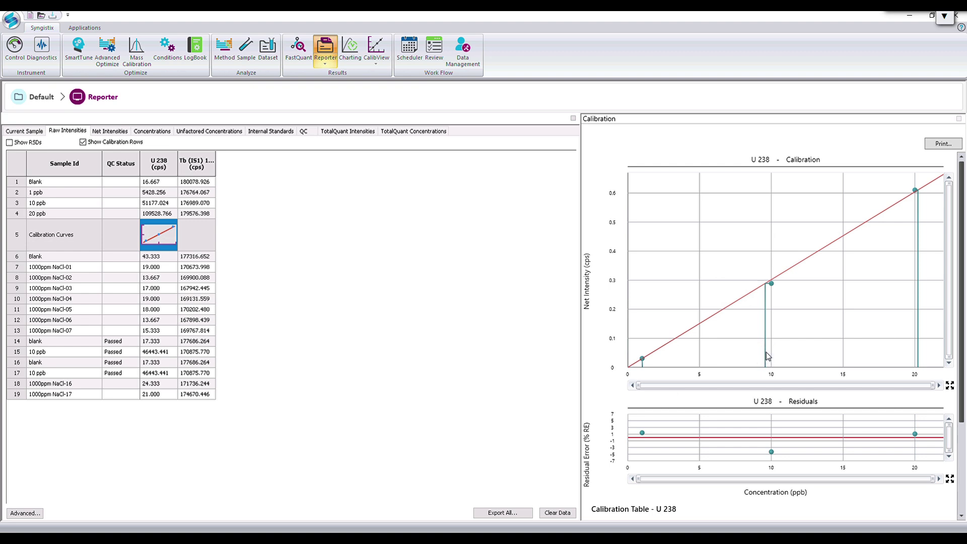
pyautogui.click(97, 131)
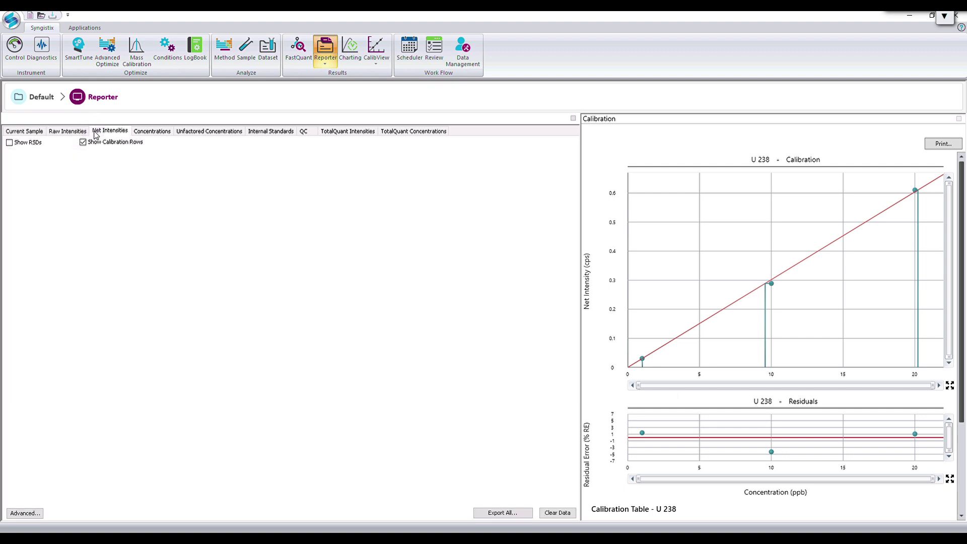
pyautogui.click(152, 132)
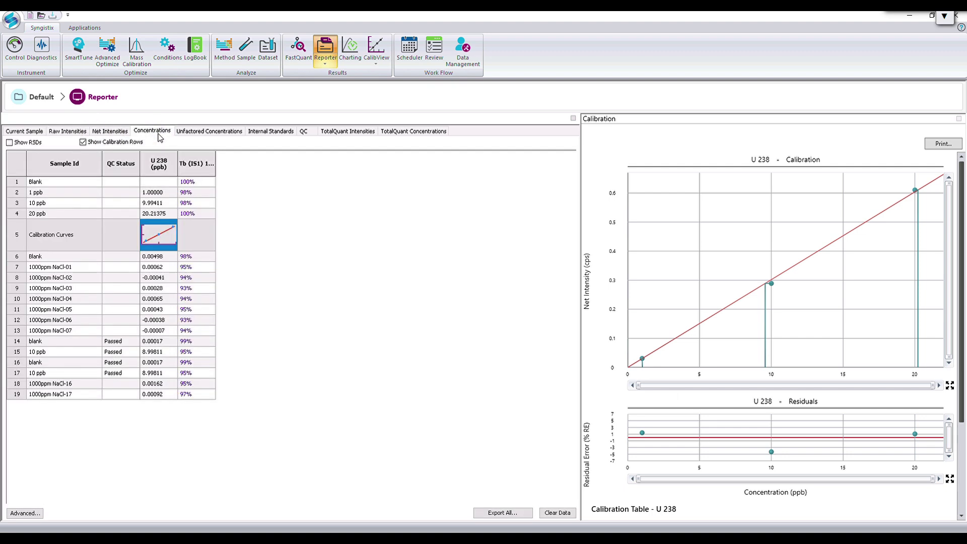
pyautogui.click(210, 131)
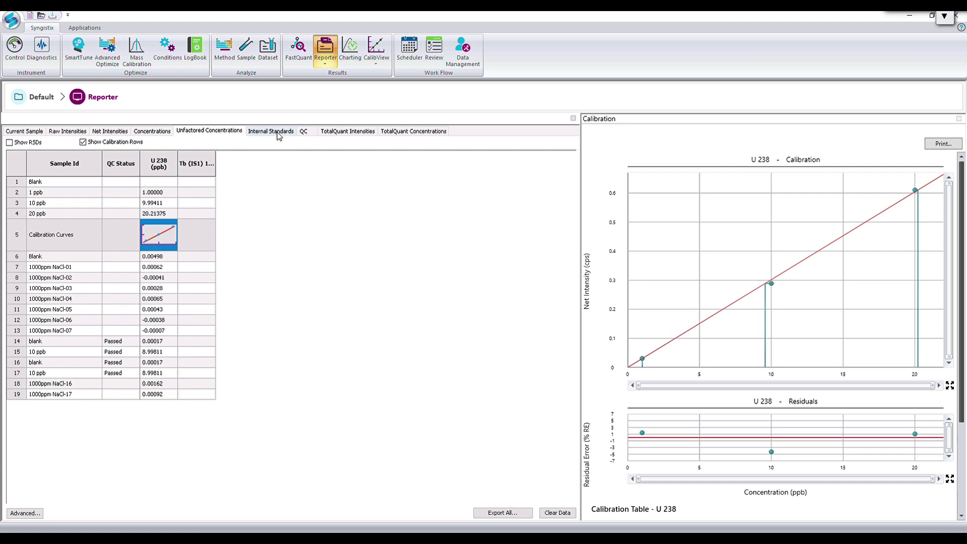
pyautogui.click(270, 132)
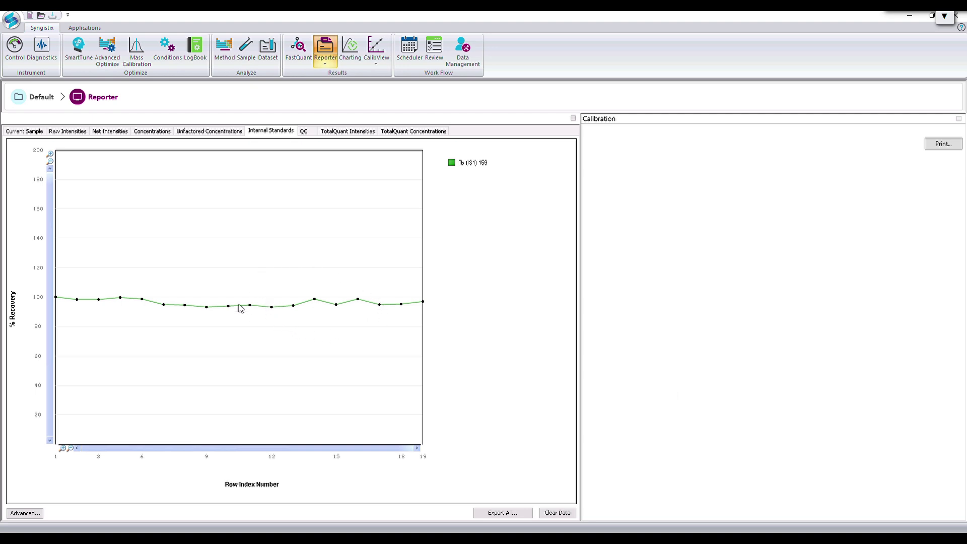
pyautogui.click(304, 131)
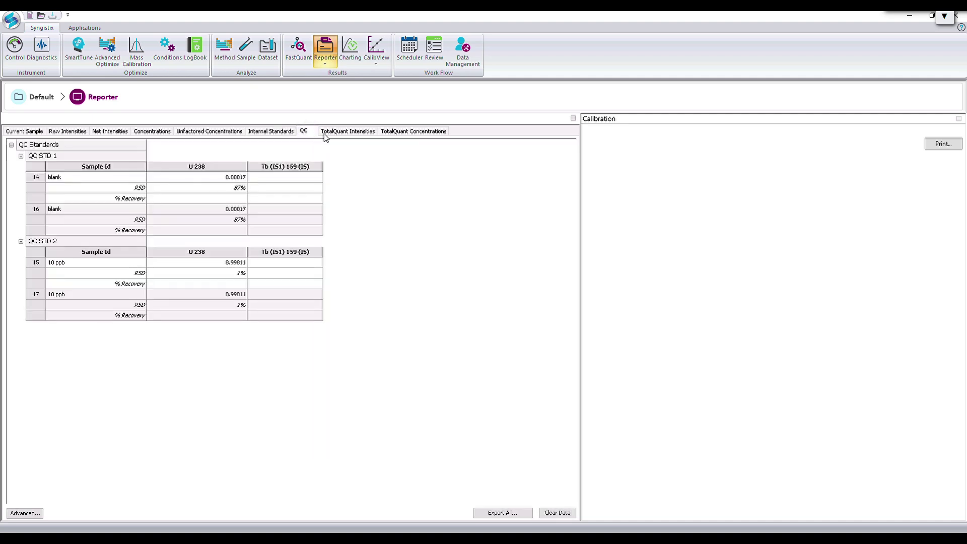
pyautogui.click(365, 131)
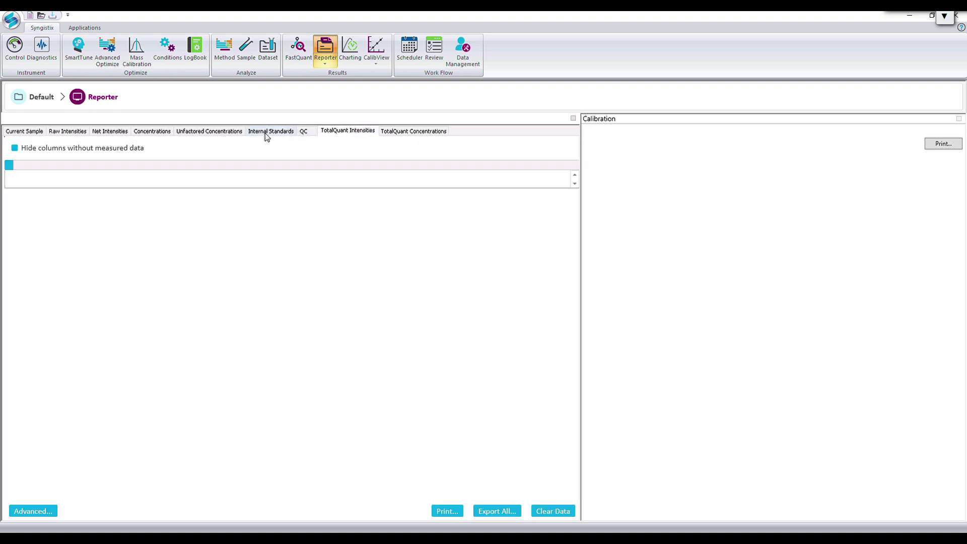
pyautogui.click(153, 130)
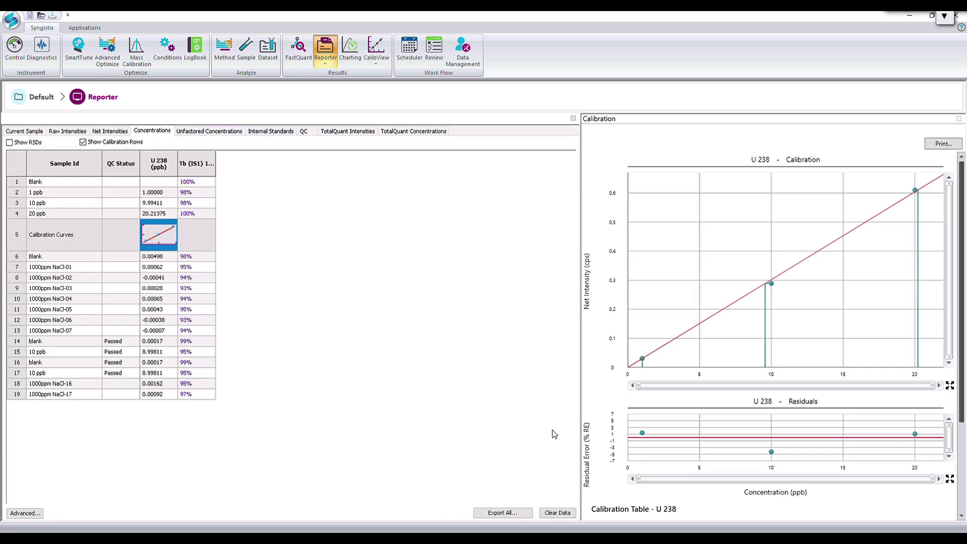
# - Start Export All for the report contents, then decline it with No
pyautogui.click(503, 513)
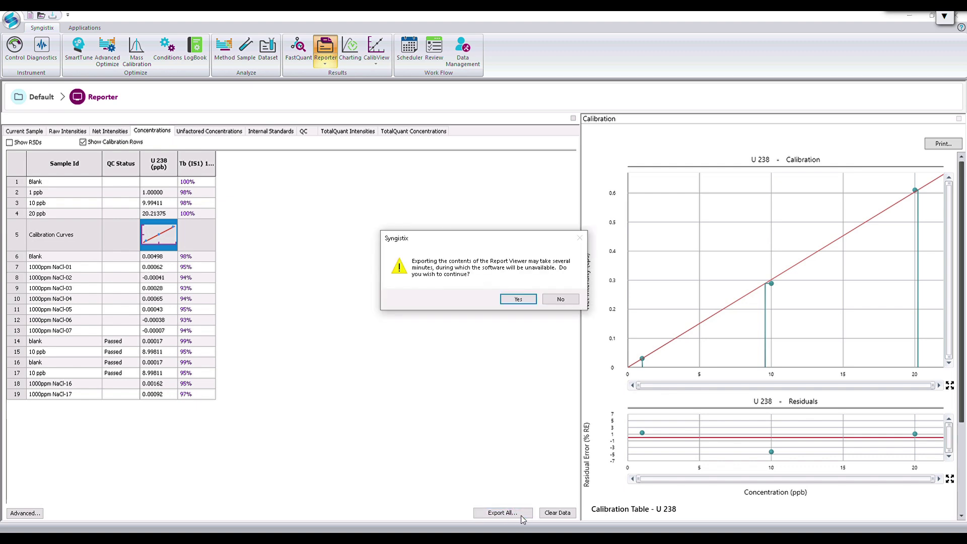
pyautogui.click(564, 299)
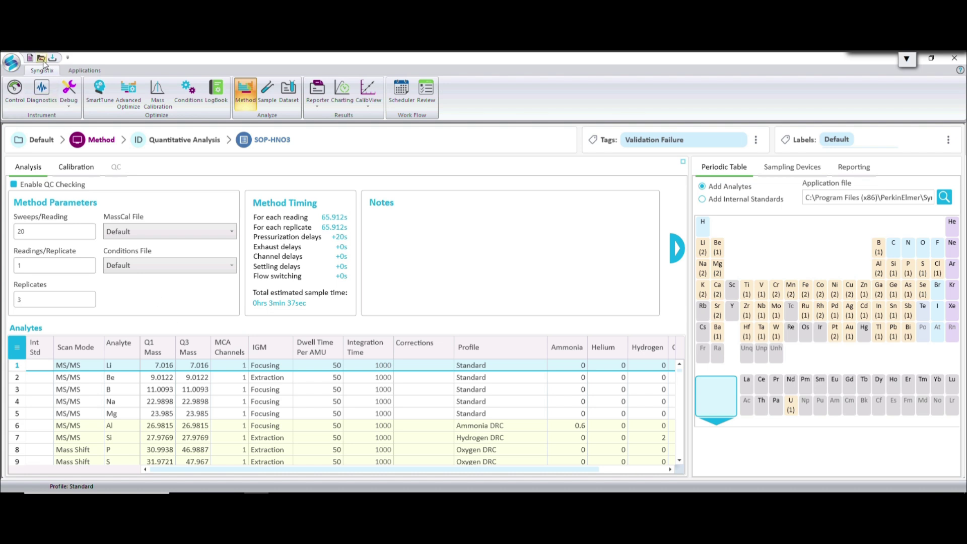
# - Bring up the saved methods list with Ctrl+O
pyautogui.hotkey('ctrl', 'o')
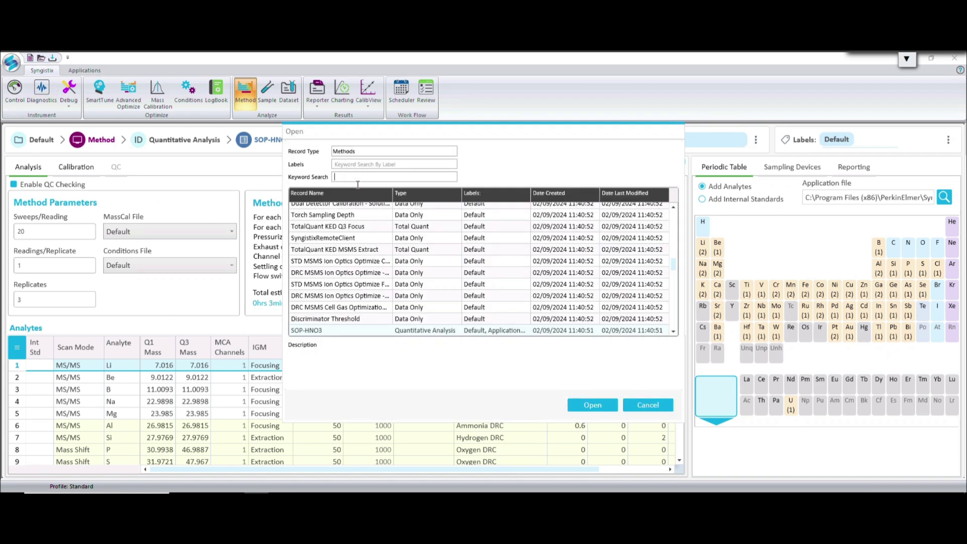
pyautogui.write('sop')
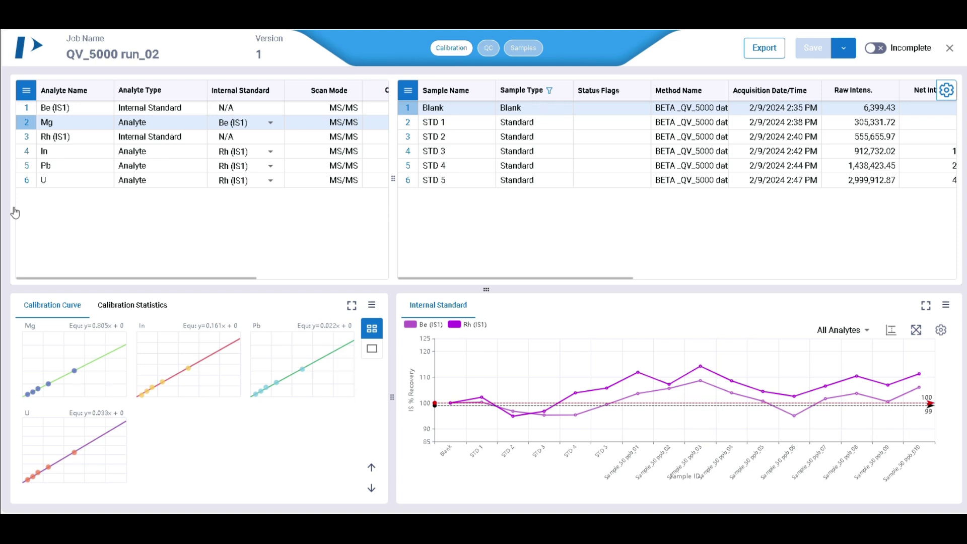
# - Select entries in the FastQuant job list and open the QV_5000 run_02 job
pyautogui.doubleClick(341, 180)
pyautogui.click(247, 216)
pyautogui.hotkey('ctrl', 'a')
pyautogui.click(289, 357)
# - Cycle through the Calibration, QC and Samples reviews, returning to Calibration
pyautogui.click(457, 50)
pyautogui.click(489, 49)
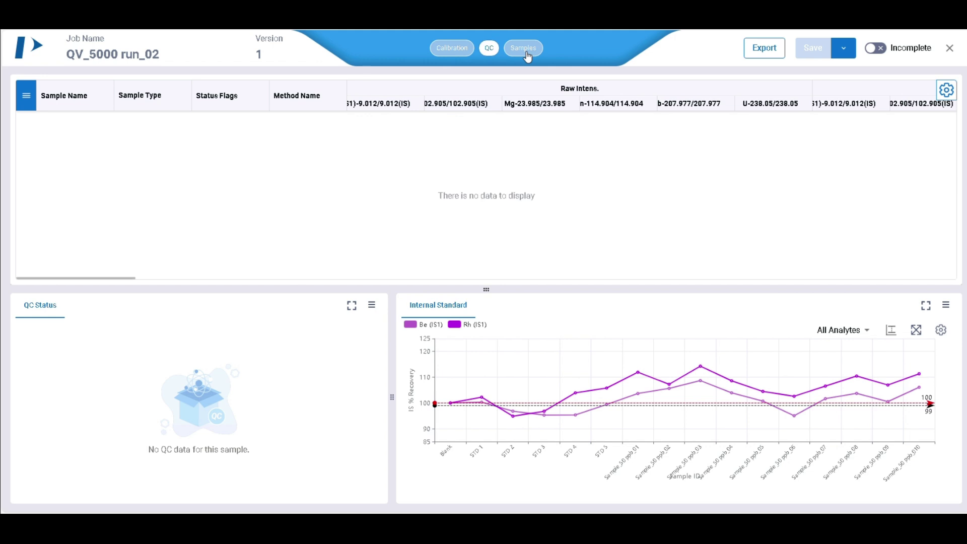
pyautogui.click(526, 50)
pyautogui.click(454, 50)
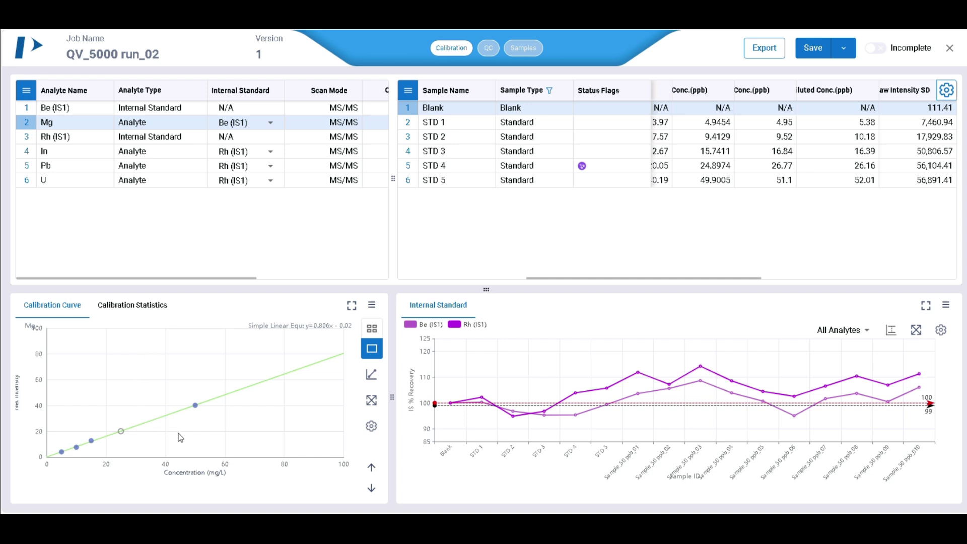
# - Give Mg a Weighted Linear curve fit and make Be (IS1) In's internal standard
pyautogui.click(368, 377)
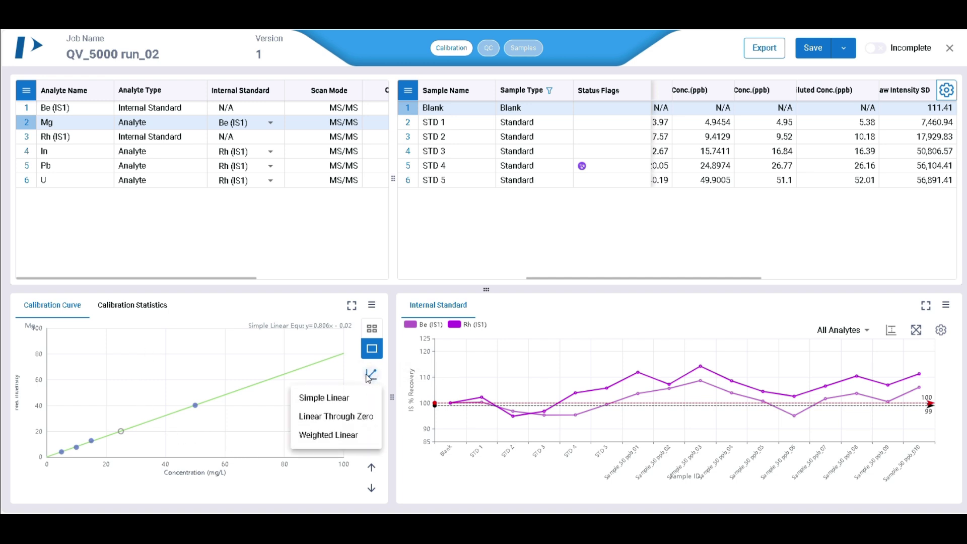
pyautogui.click(335, 438)
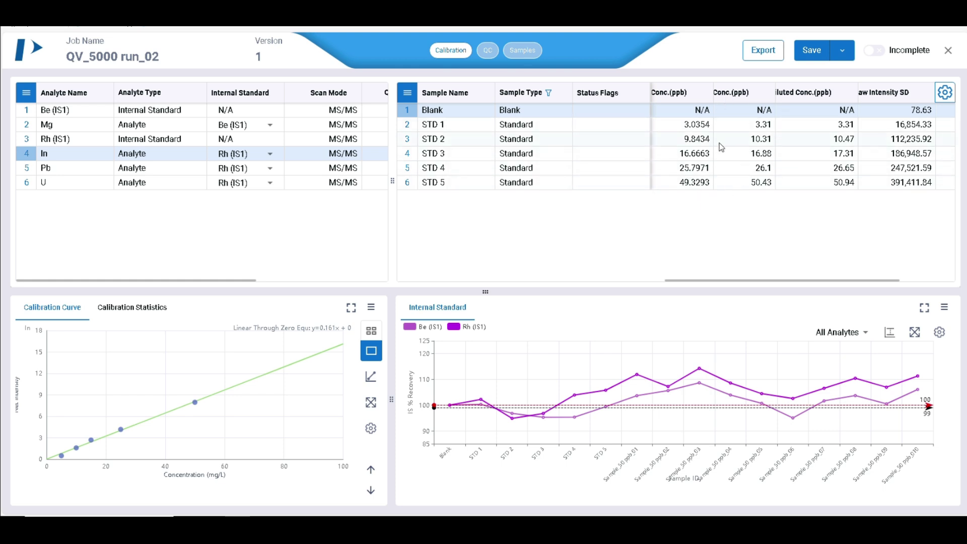
pyautogui.click(265, 154)
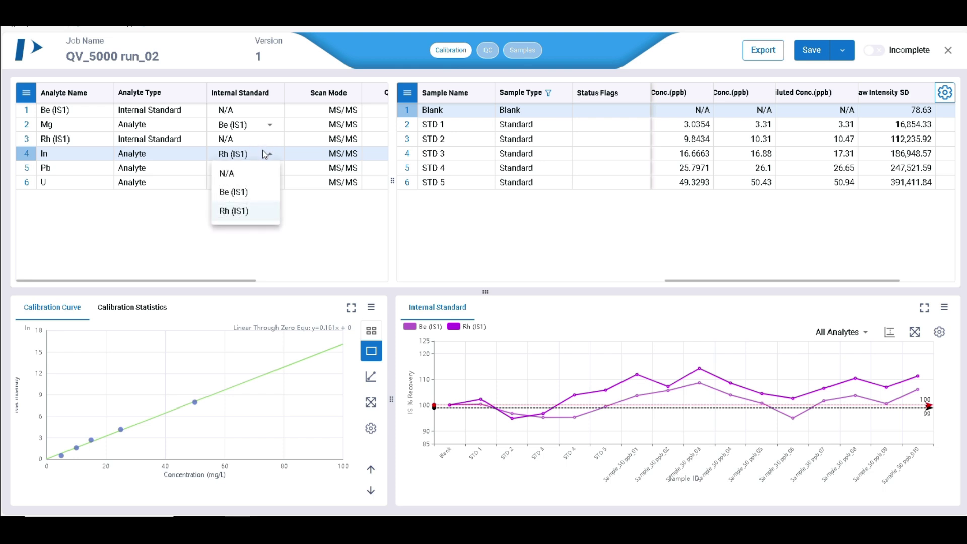
pyautogui.click(242, 192)
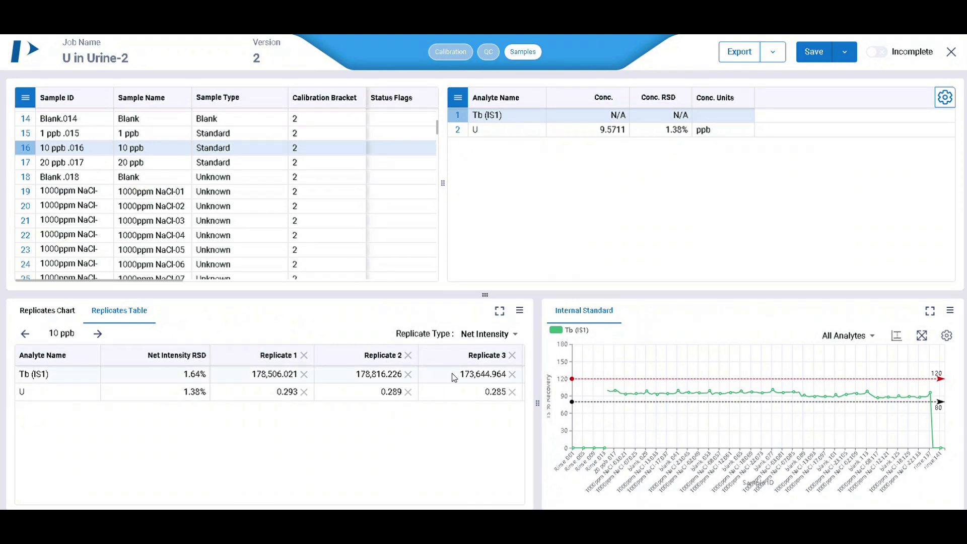
# - Strike Replicate 2 from the 10 ppb standard's Replicates Table and save the job
pyautogui.click(409, 356)
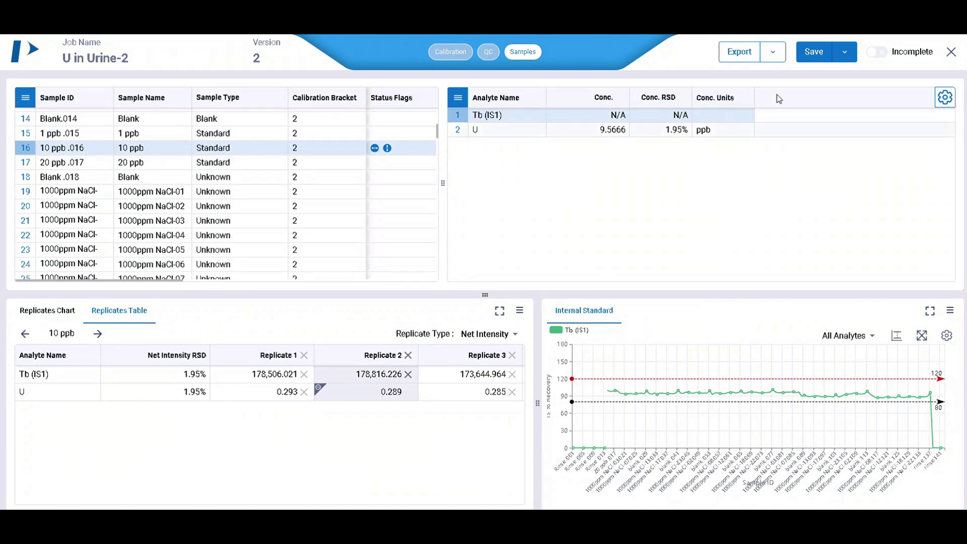
pyautogui.click(815, 51)
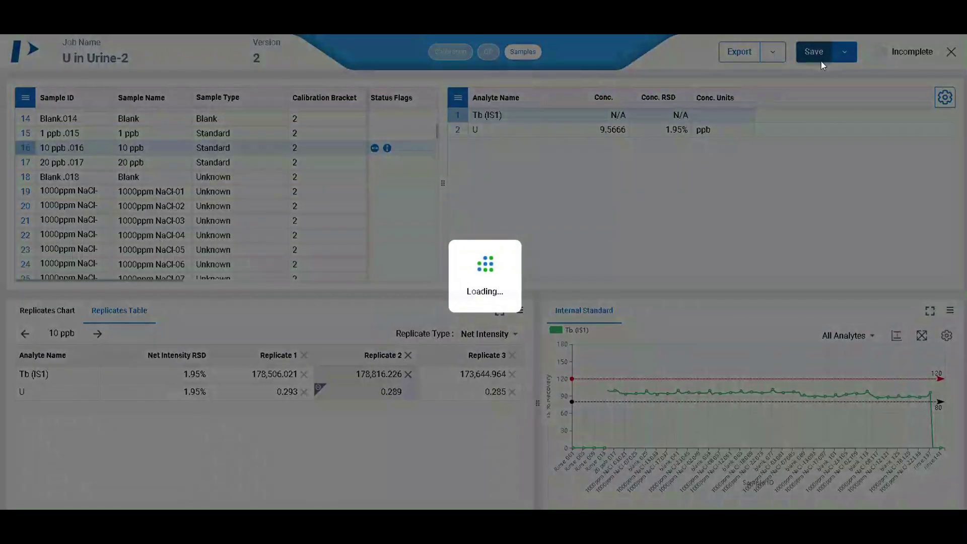